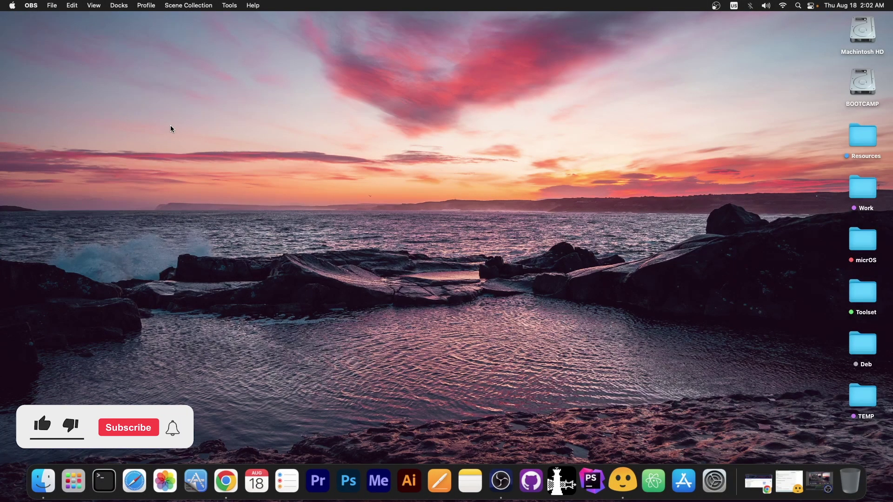
Restore the minimized Chrome window showing iOS signing status for iPhone14,2.
{"action": "left_click", "coordinate": [748, 491]}
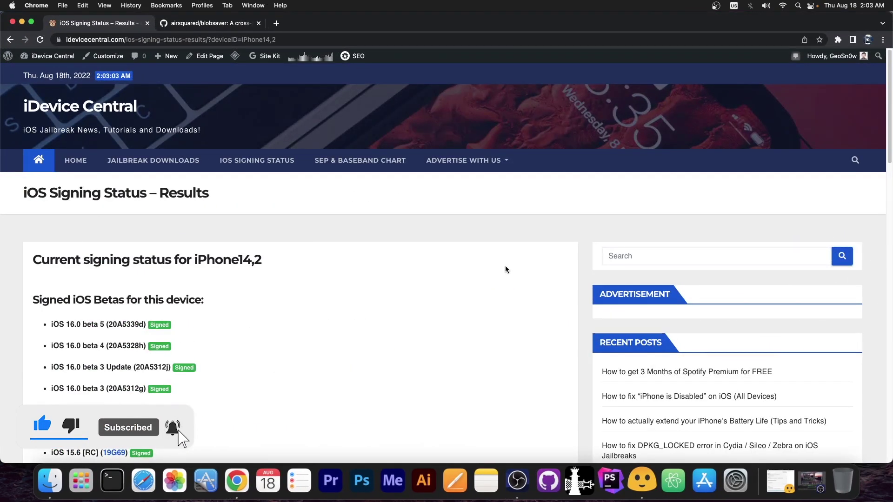
{"action": "scroll", "coordinate": [505, 269], "scroll_direction": "down", "scroll_amount": 10}
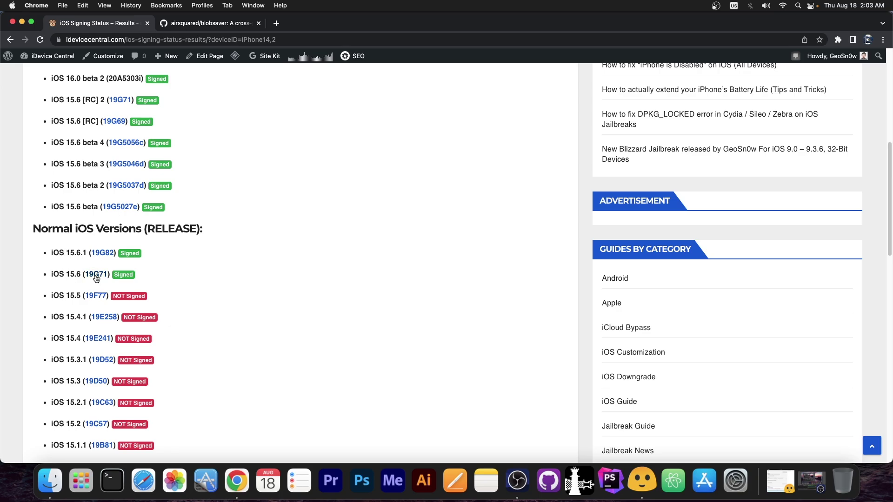
{"action": "scroll", "coordinate": [94, 272], "scroll_direction": "up", "scroll_amount": 3}
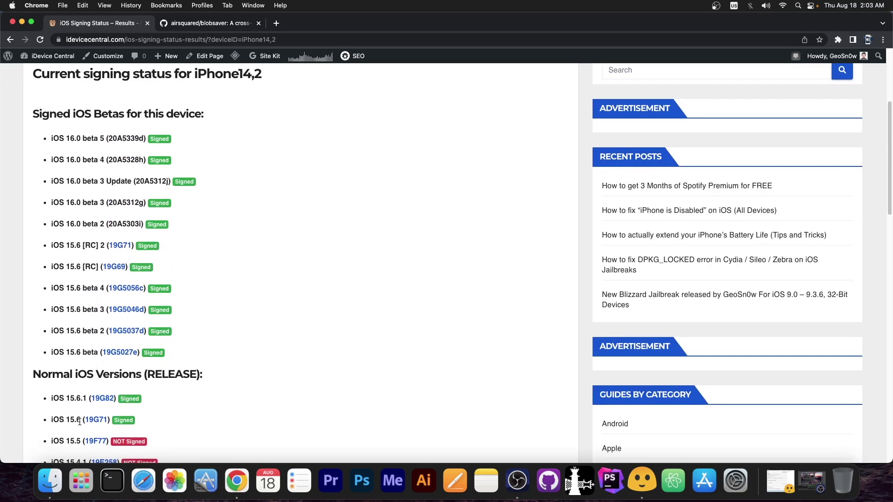
{"action": "left_click", "coordinate": [205, 23]}
{"action": "scroll", "coordinate": [145, 166], "scroll_direction": "down", "scroll_amount": 1}
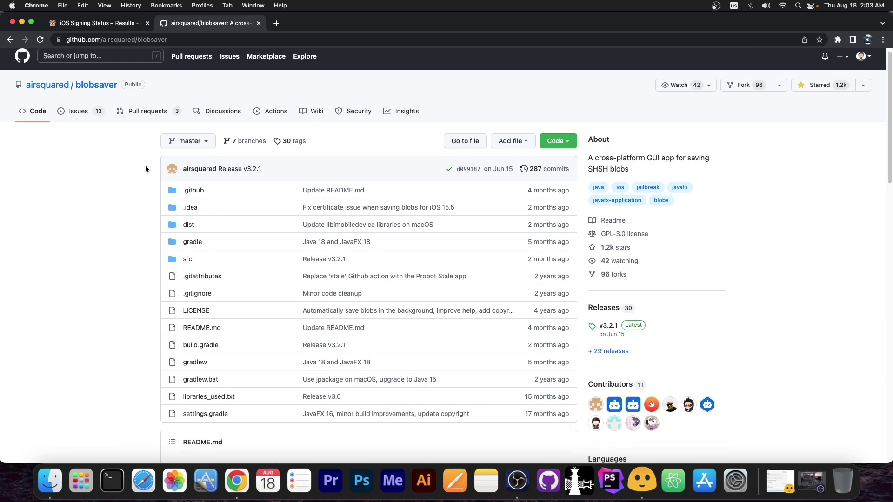
{"action": "scroll", "coordinate": [145, 166], "scroll_direction": "down", "scroll_amount": 7}
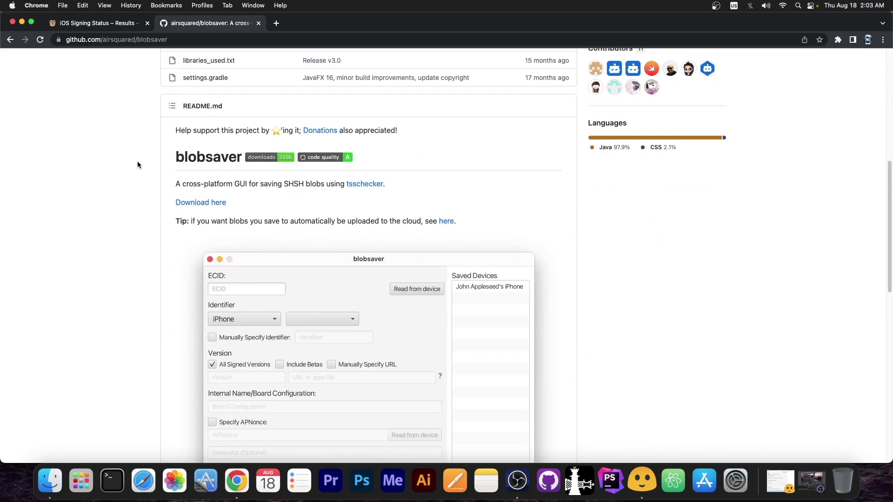
{"action": "scroll", "coordinate": [136, 164], "scroll_direction": "up", "scroll_amount": 3}
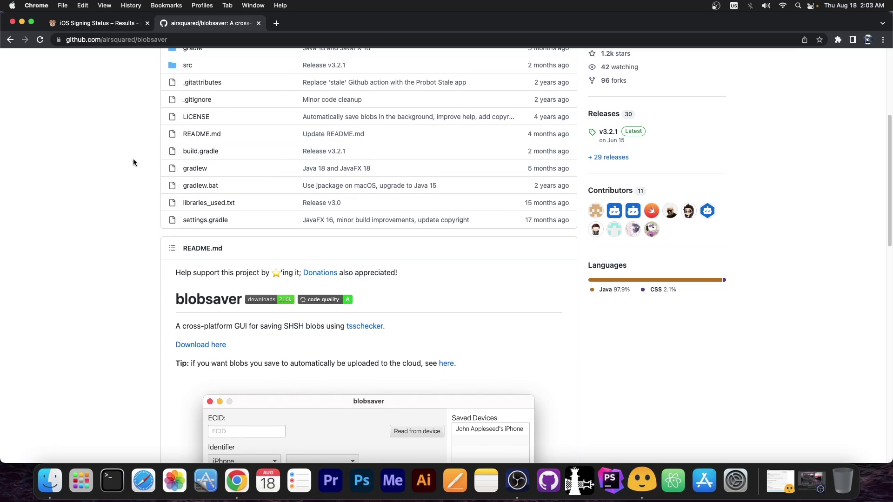
{"action": "key", "text": "ctrl+shift+Tab"}
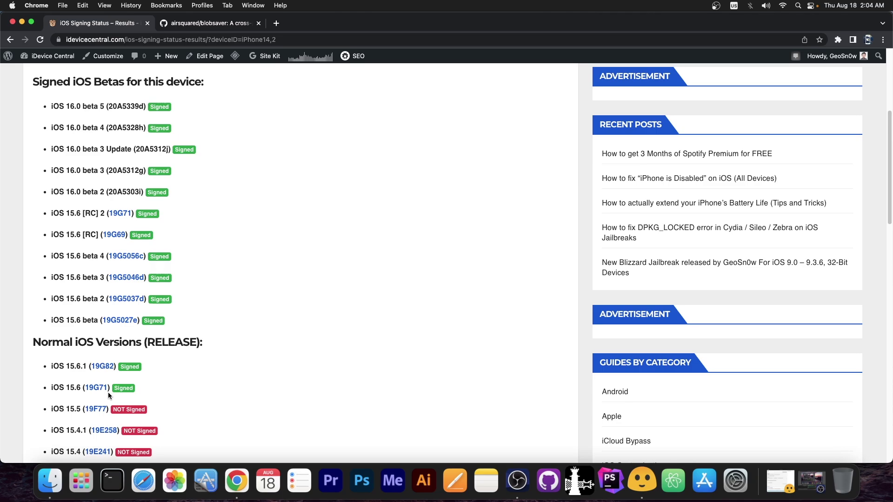
Scroll through the signing status list, then switch to the airsquared/blobsaver GitHub repository tab.
{"action": "scroll", "coordinate": [103, 391], "scroll_direction": "down", "scroll_amount": 2}
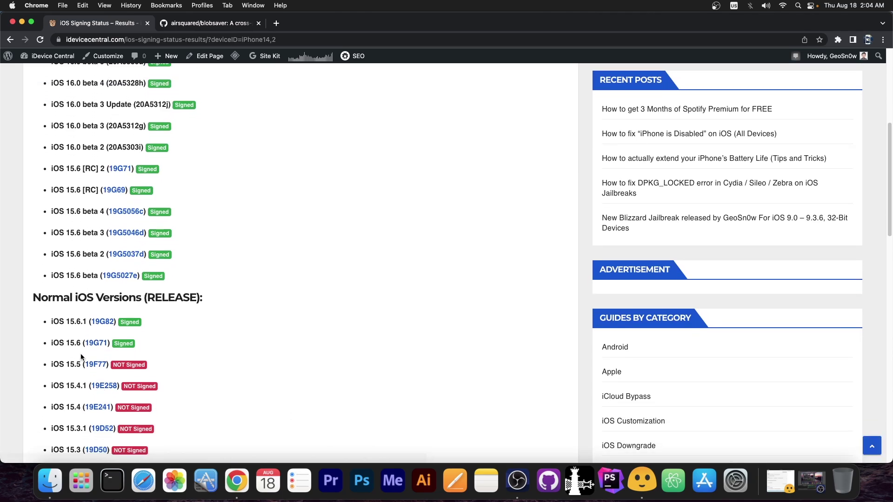
{"action": "scroll", "coordinate": [83, 356], "scroll_direction": "down", "scroll_amount": 4}
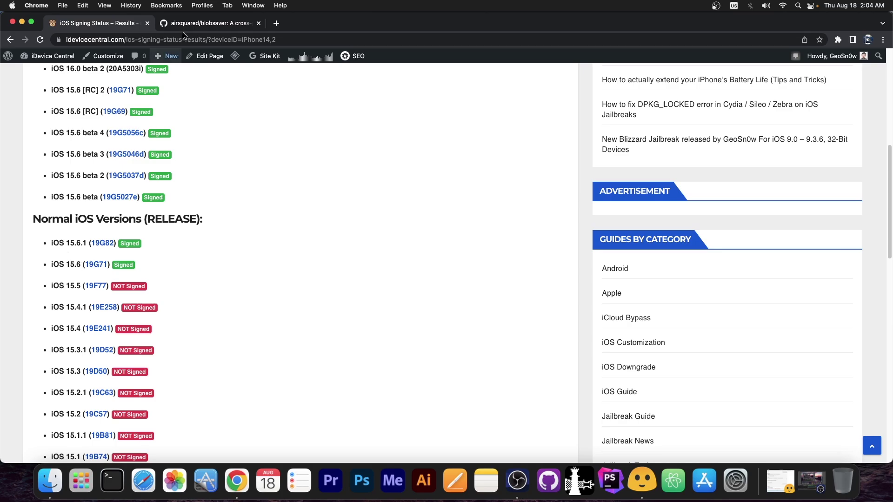
{"action": "left_click", "coordinate": [203, 25]}
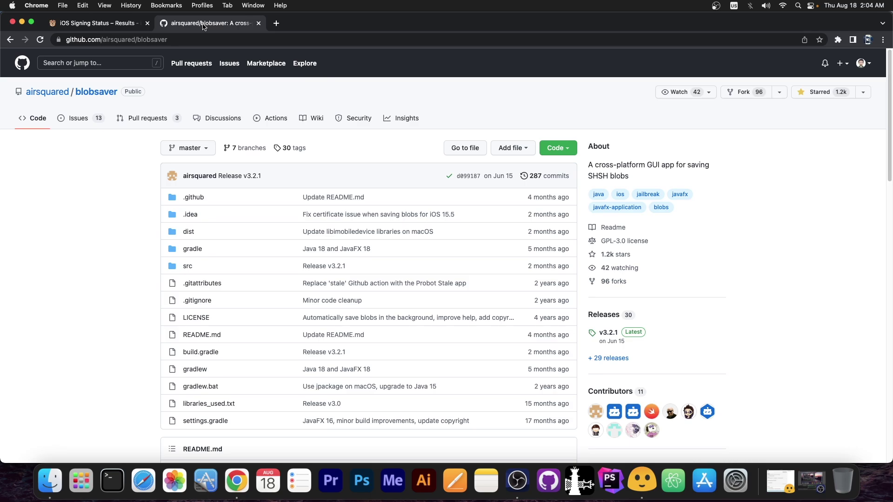
{"action": "key", "text": "ctrl+Tab"}
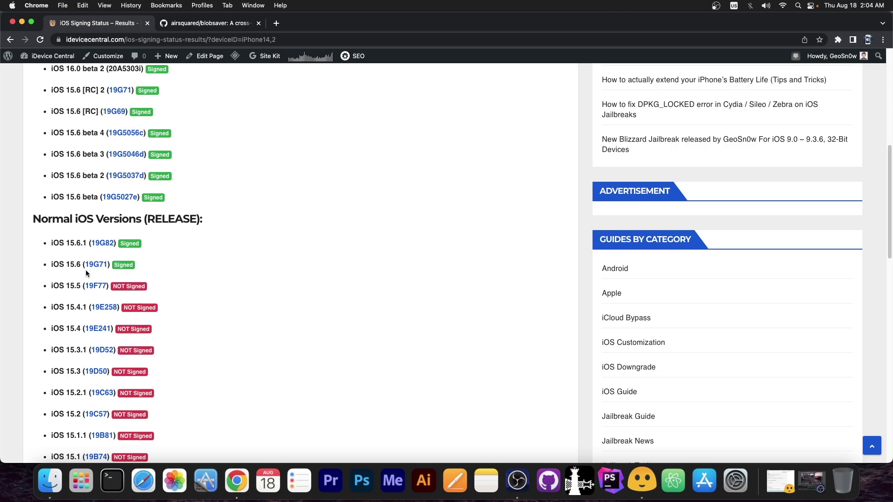
{"action": "left_click", "coordinate": [205, 24]}
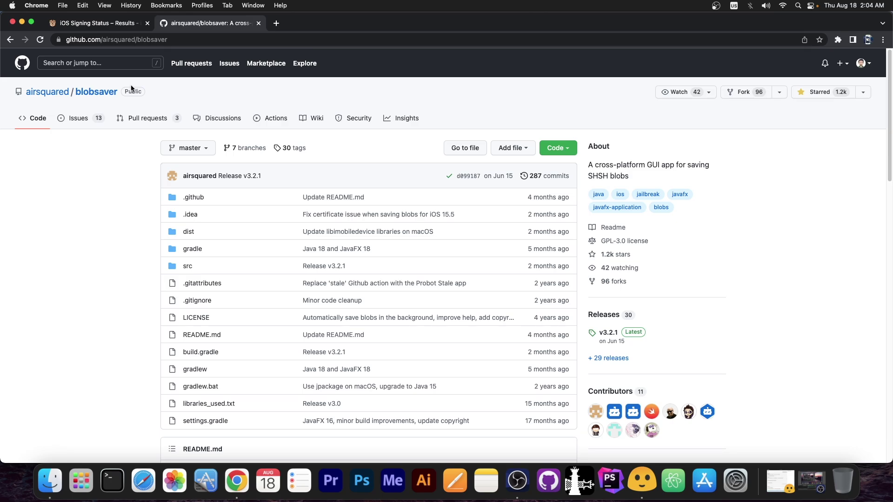
{"action": "scroll", "coordinate": [509, 165], "scroll_direction": "down", "scroll_amount": 5}
Review the blobsaver v3.2.1 release downloads, then minimize the browser window.
{"action": "left_click", "coordinate": [607, 333]}
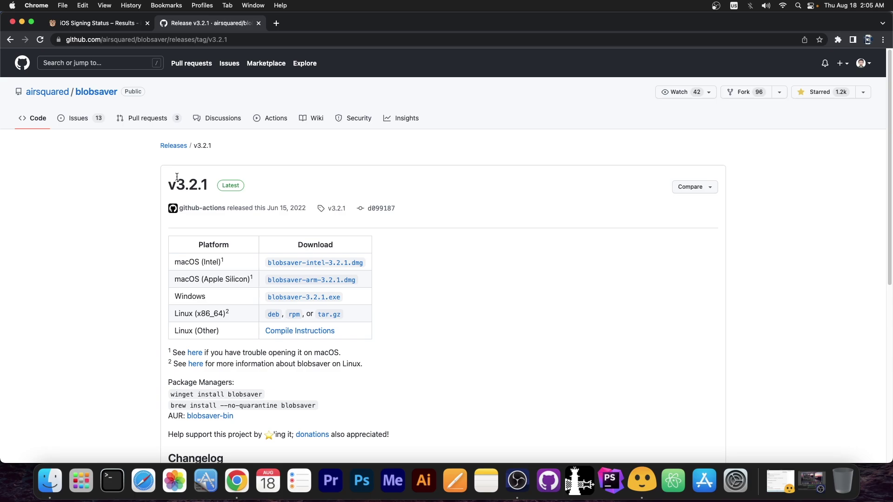
{"action": "scroll", "coordinate": [282, 261], "scroll_direction": "down", "scroll_amount": 1}
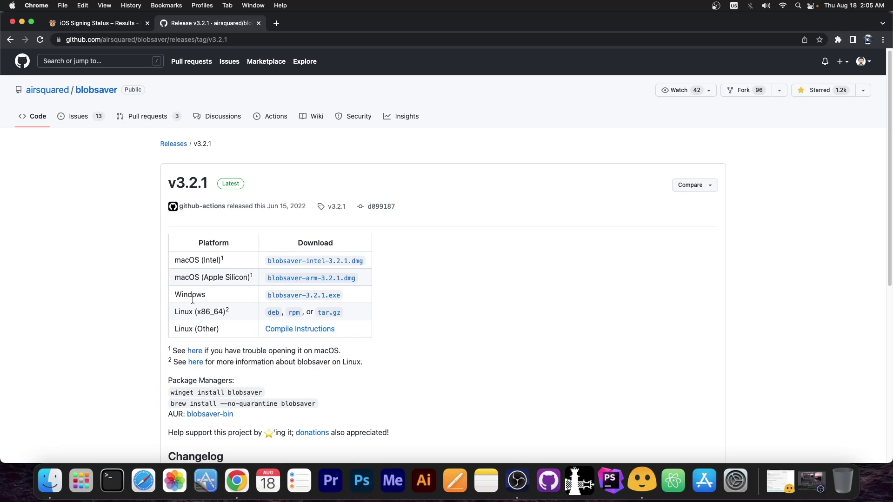
{"action": "key", "text": "super+m"}
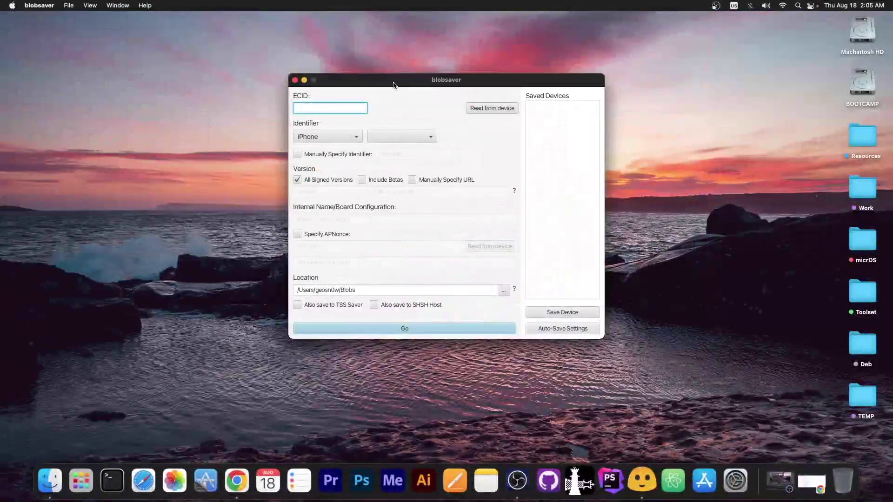
Reposition blobsaver and read the connected device's ECID, setting identifier to iPod Touch 7.
{"action": "left_click_drag", "start_coordinate": [394, 85], "coordinate": [390, 94]}
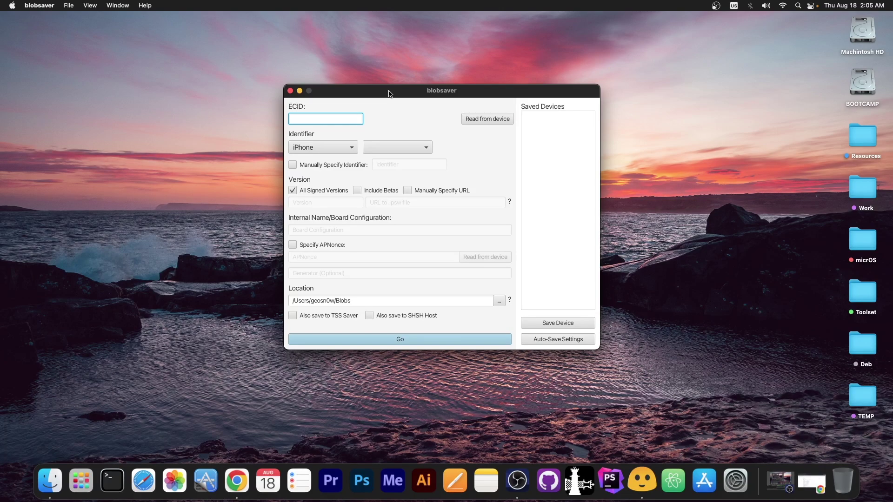
{"action": "left_click", "coordinate": [485, 119]}
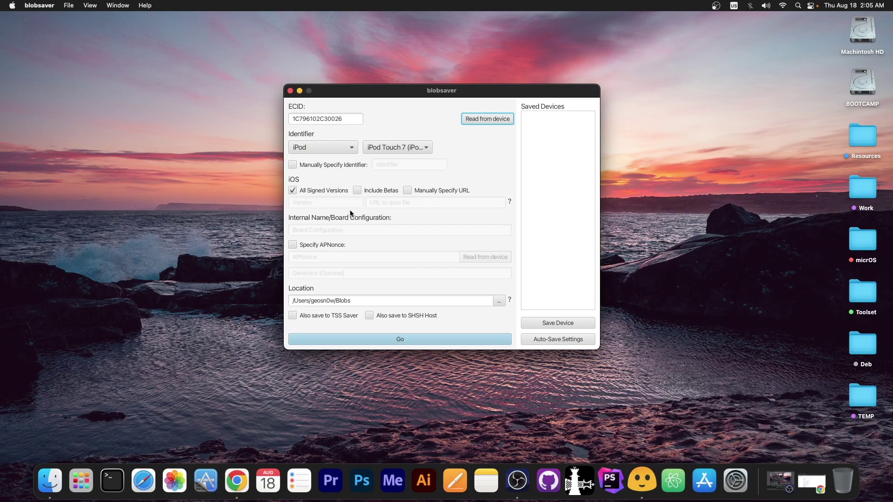
Leave Specify APNonce unchecked and enable Include Betas alongside All Signed Versions.
{"action": "left_click", "coordinate": [292, 245]}
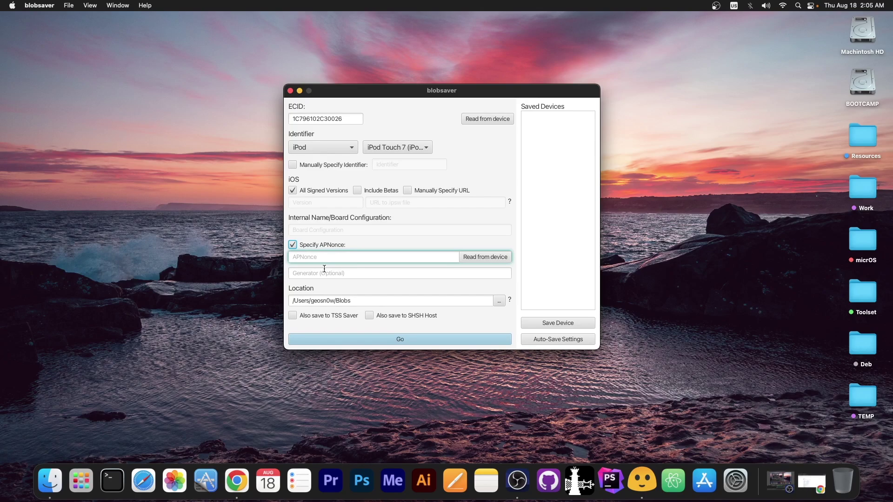
{"action": "left_click", "coordinate": [293, 244]}
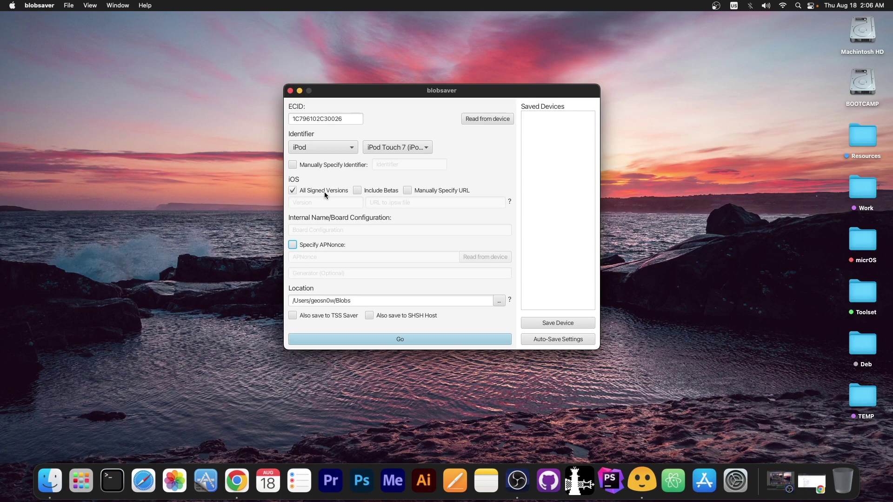
{"action": "left_click", "coordinate": [357, 190]}
Save blobs for 15.6.1, 15.6, both RCs and four betas, then dismiss Success.
{"action": "left_click", "coordinate": [361, 338]}
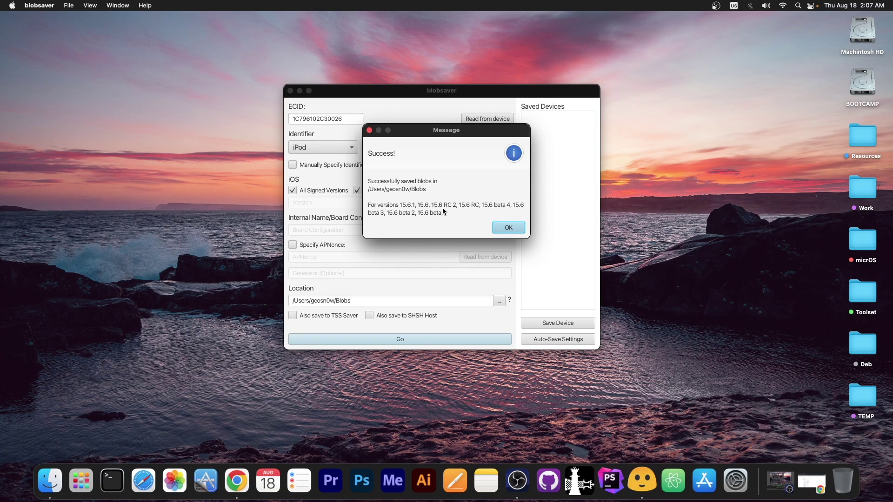
{"action": "left_click", "coordinate": [496, 226]}
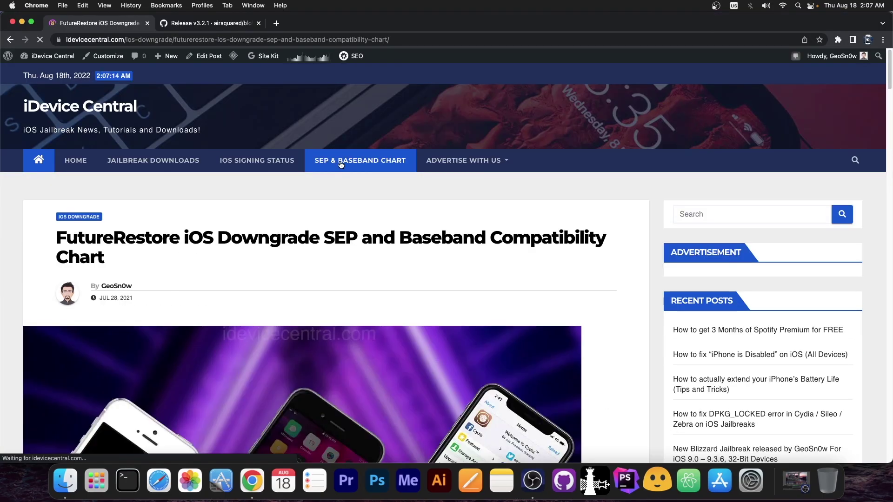
Scroll the SEP & Baseband chart, load the iDevice Central homepage, then switch to the GitHub tab.
{"action": "scroll", "coordinate": [344, 169], "scroll_direction": "down", "scroll_amount": 15}
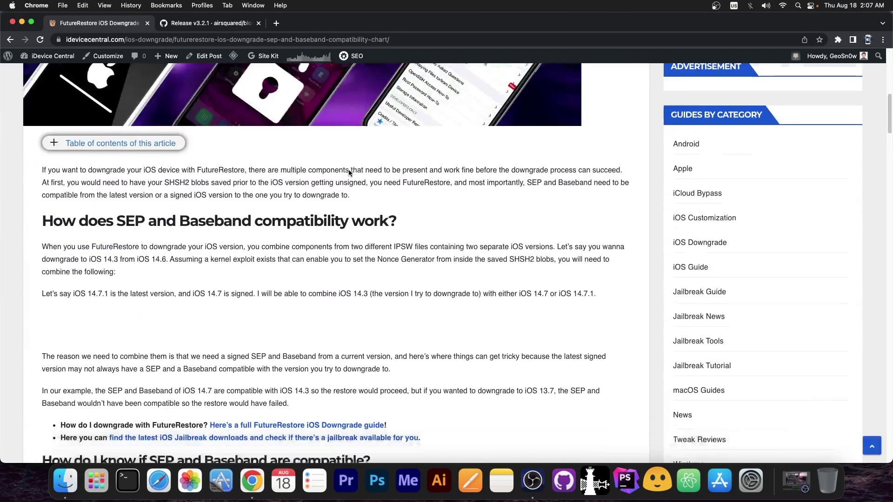
{"action": "scroll", "coordinate": [348, 171], "scroll_direction": "down", "scroll_amount": 12}
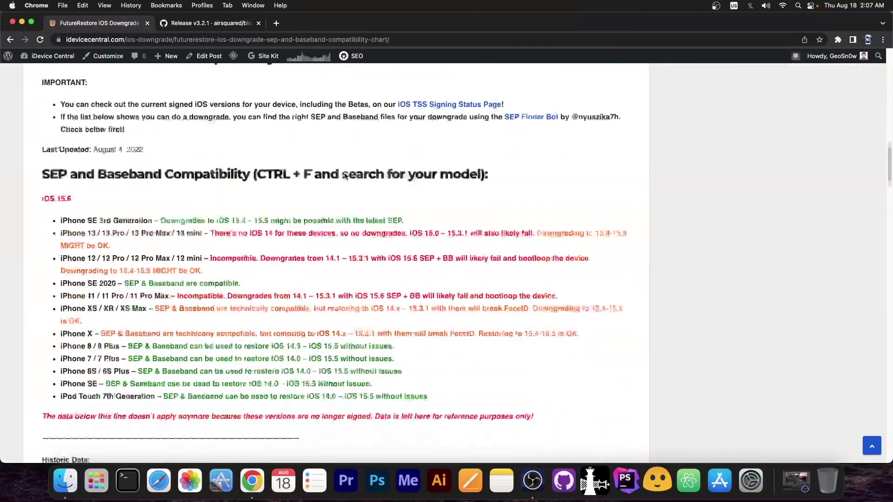
{"action": "scroll", "coordinate": [255, 183], "scroll_direction": "up", "scroll_amount": 1}
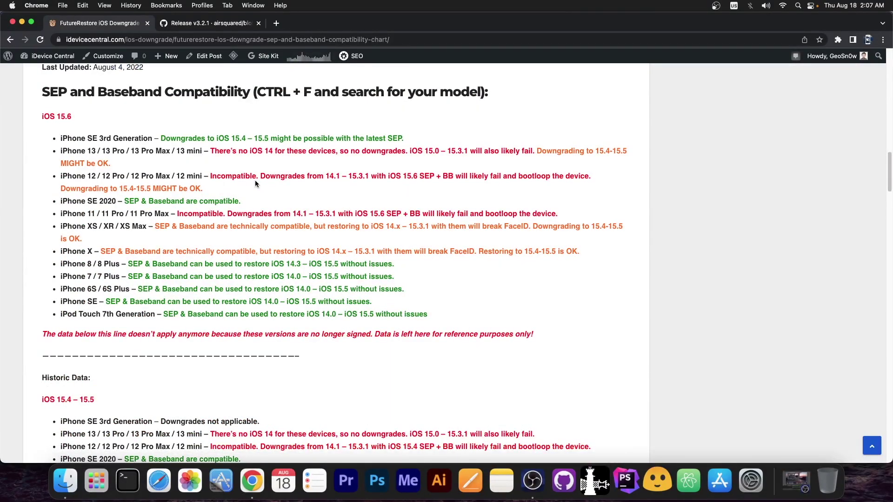
{"action": "scroll", "coordinate": [255, 183], "scroll_direction": "up", "scroll_amount": 20}
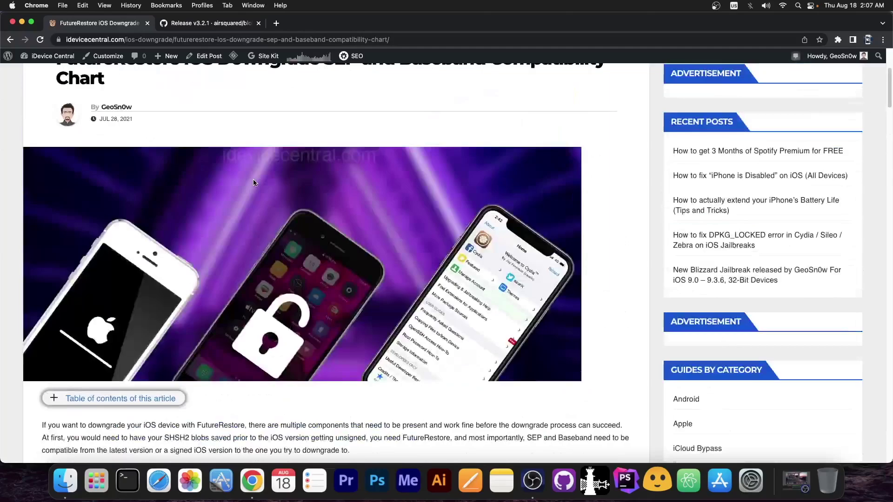
{"action": "scroll", "coordinate": [255, 182], "scroll_direction": "up", "scroll_amount": 4}
{"action": "left_click", "coordinate": [99, 106]}
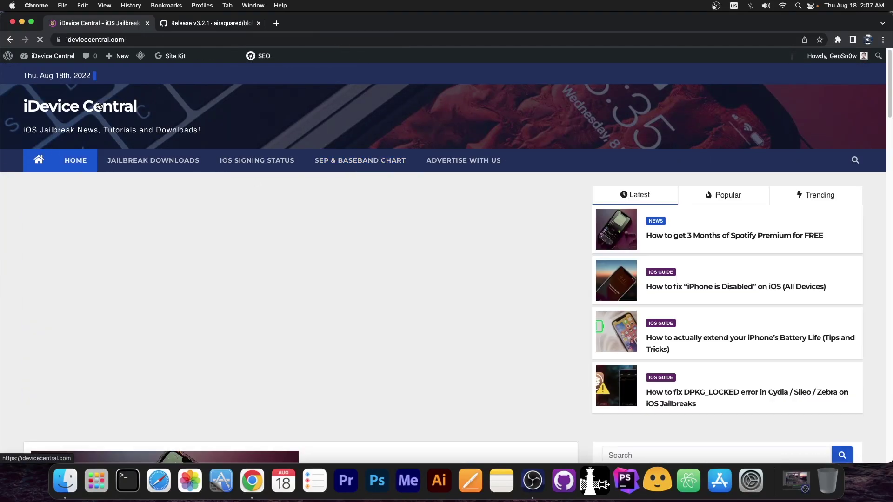
{"action": "key", "text": "ctrl+Tab"}
{"action": "left_click", "coordinate": [22, 21]}
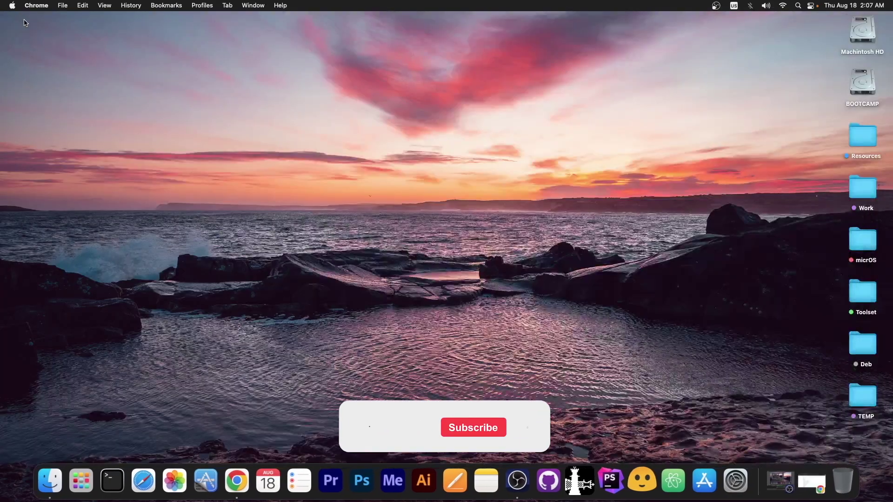